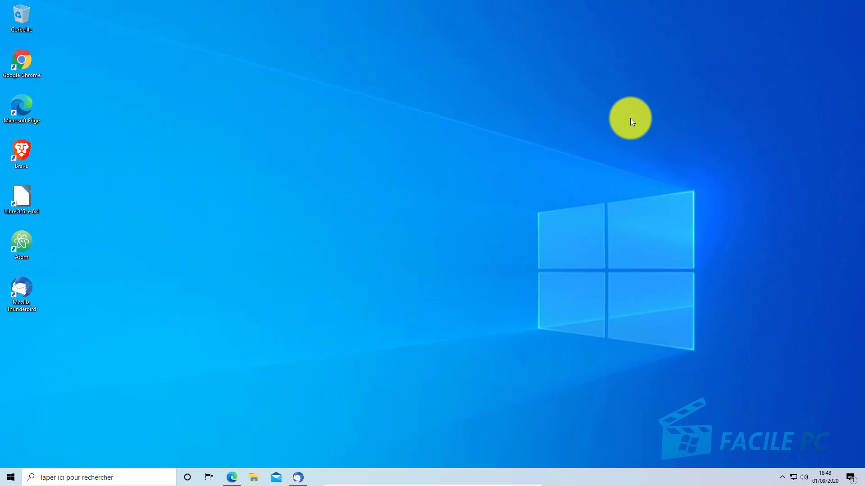
# Switch to Orange Mail in Edge, go to the Contacts service and dismiss its welcome message
pyautogui.click(232, 479)
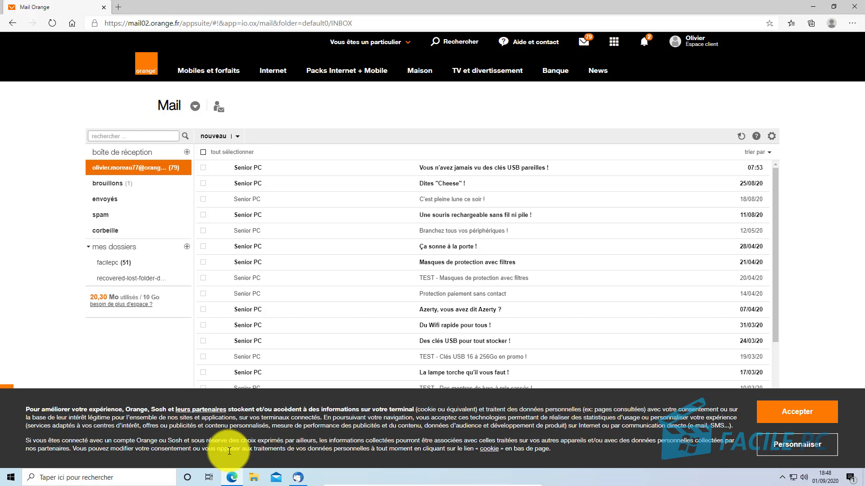
pyautogui.click(258, 107)
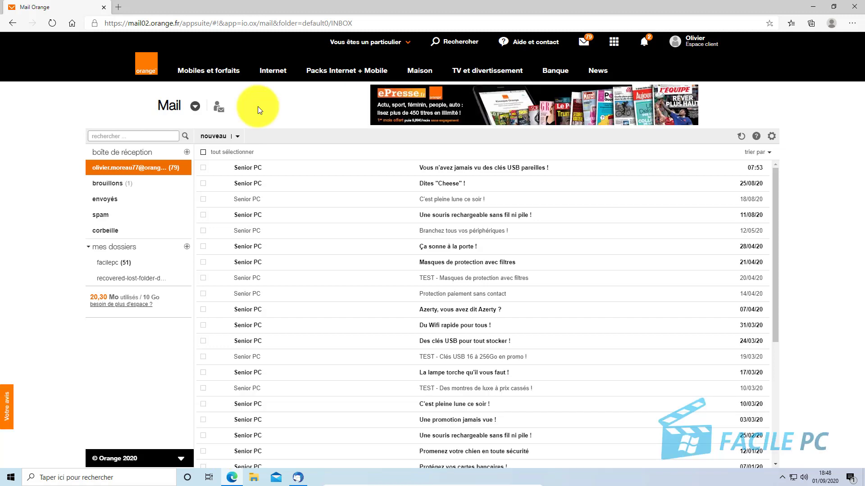
pyautogui.click(195, 107)
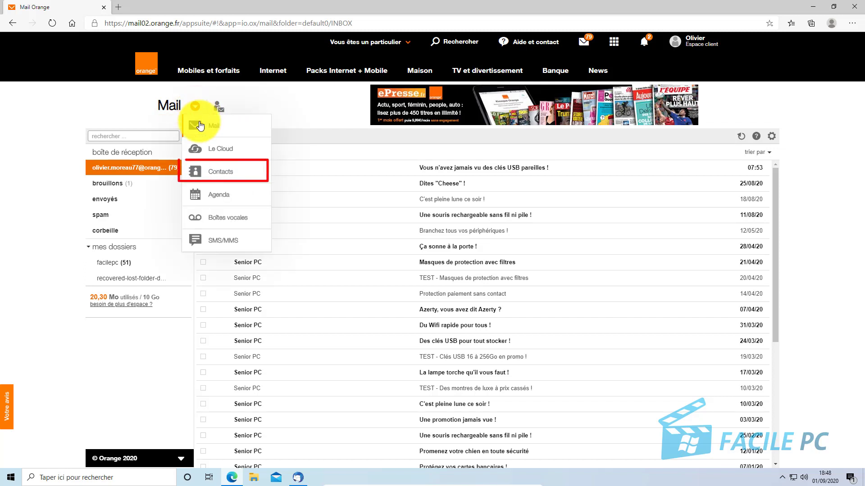
pyautogui.click(208, 171)
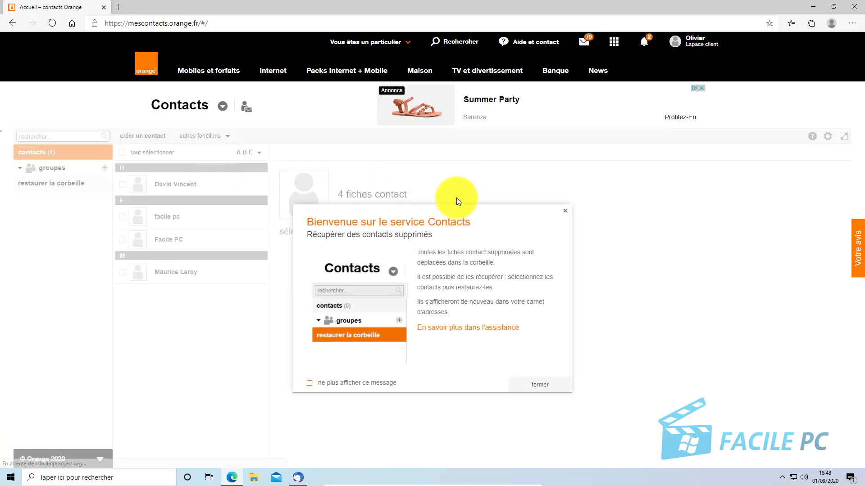
pyautogui.click(544, 383)
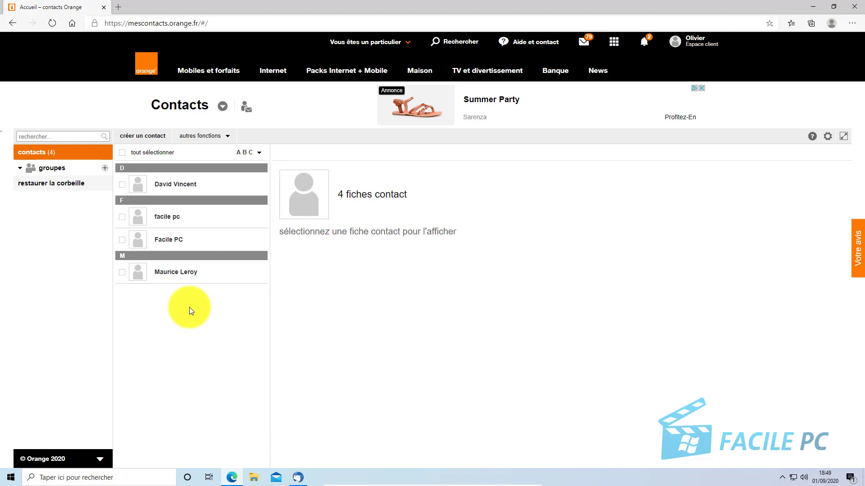
# Switch to Thunderbird and check the personal and collected address books for existing contacts, then close the address book window
pyautogui.click(299, 478)
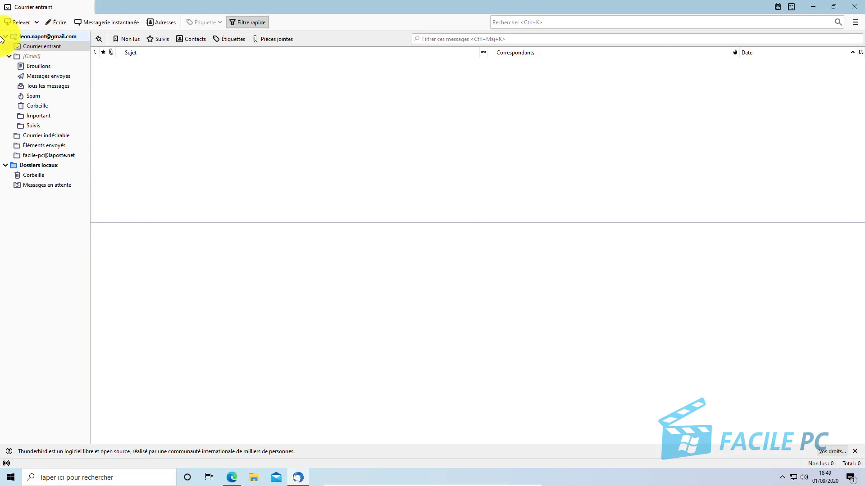
pyautogui.click(855, 23)
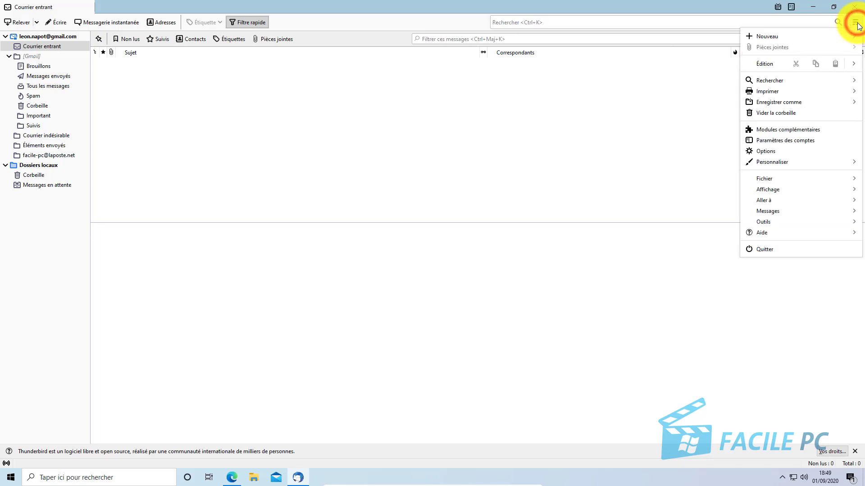
pyautogui.click(813, 221)
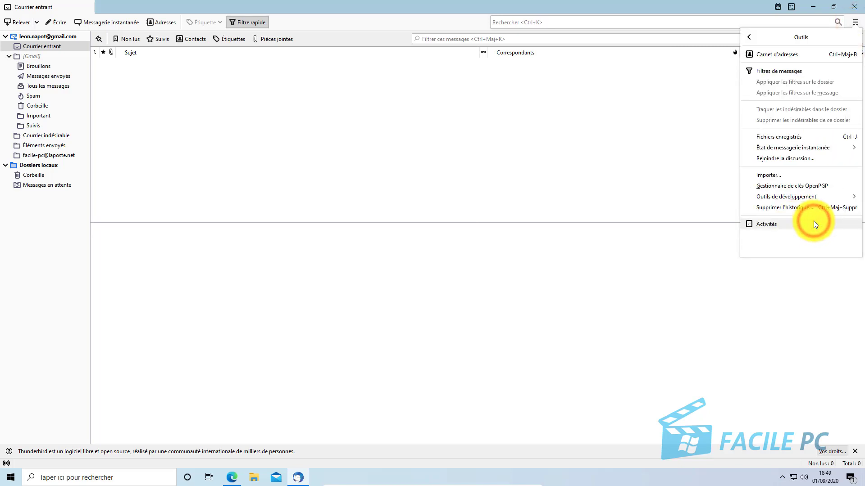
pyautogui.click(764, 54)
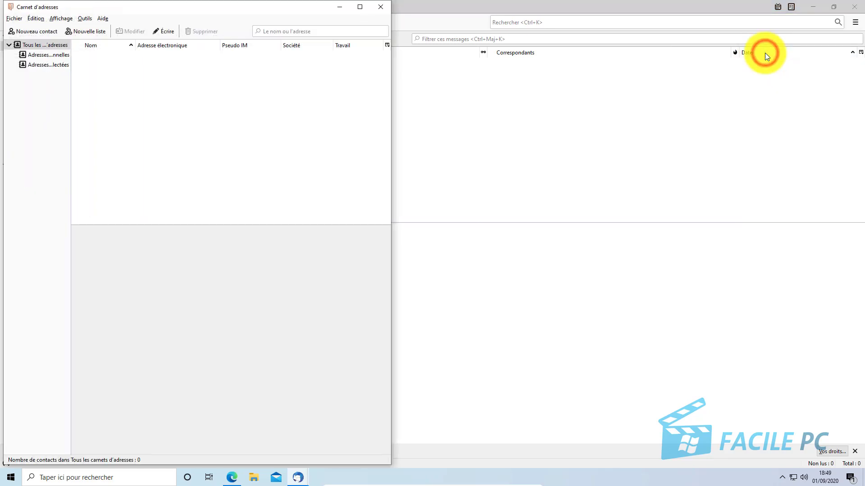
pyautogui.click(53, 53)
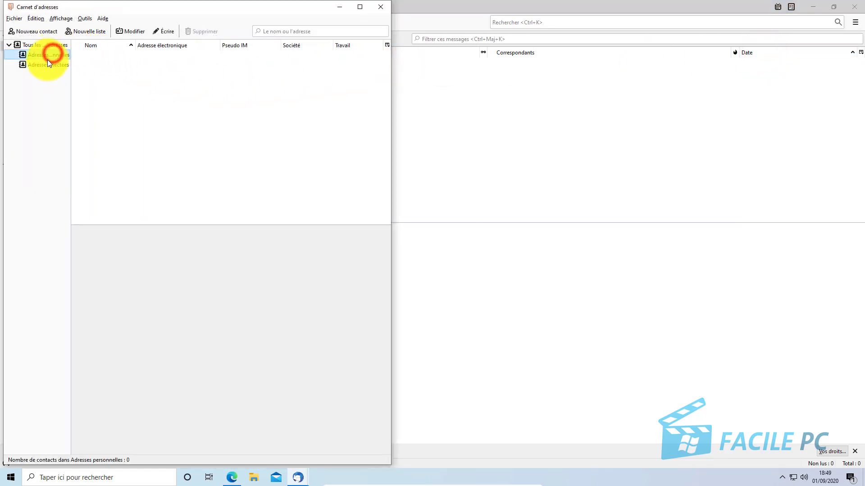
pyautogui.click(45, 64)
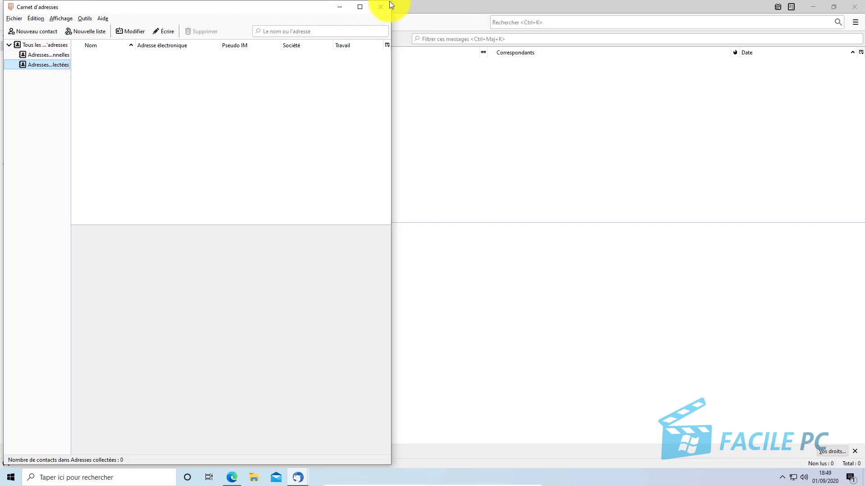
pyautogui.click(377, 6)
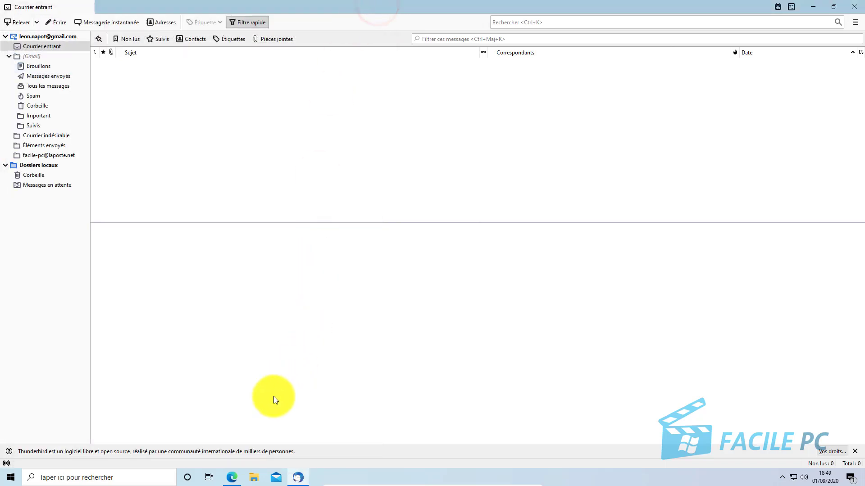
# Return to Orange Contacts in Edge and export the contacts in Thunderbird (.LDIF) format
pyautogui.click(232, 477)
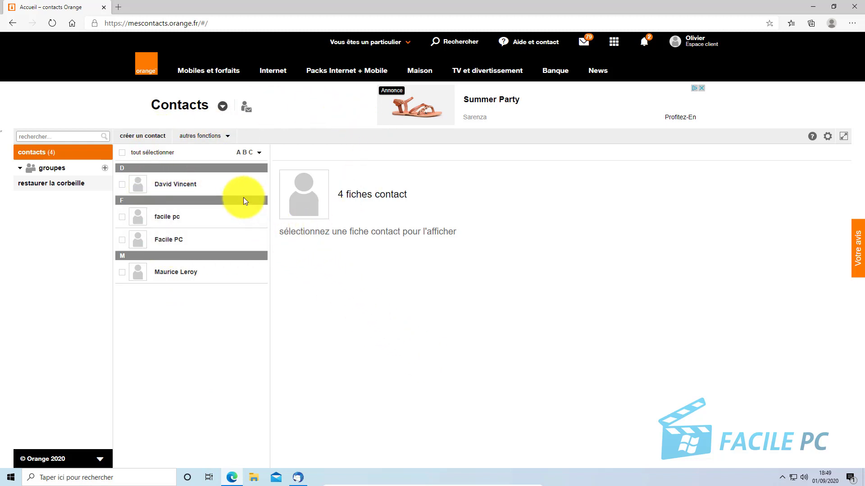
pyautogui.click(227, 139)
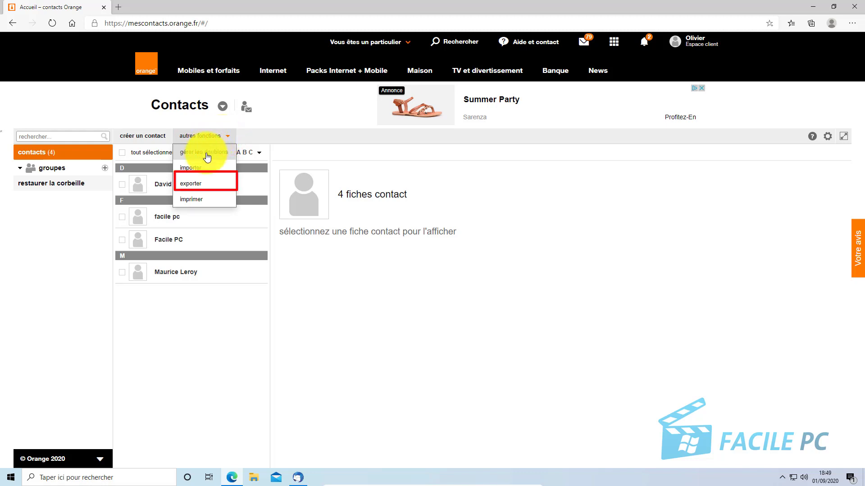
pyautogui.click(195, 185)
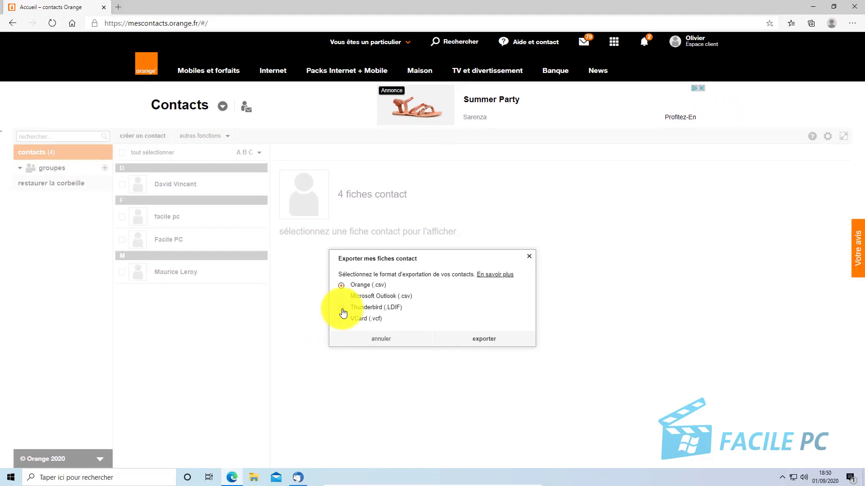
pyautogui.click(342, 309)
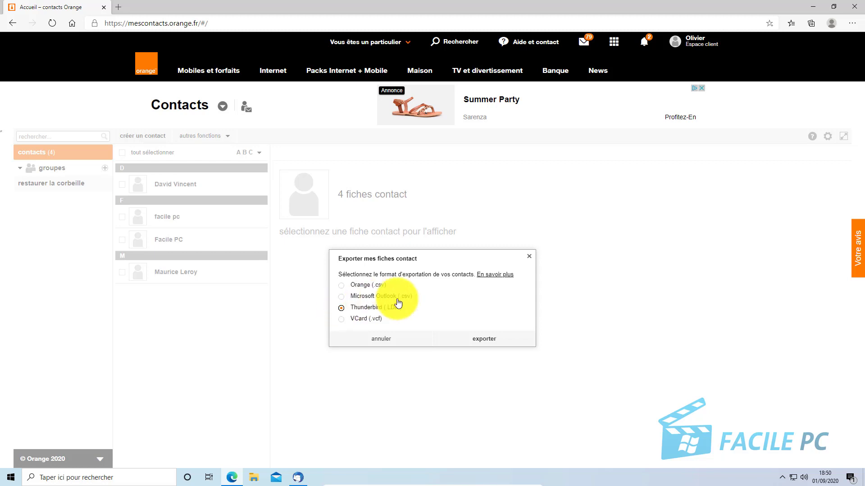
pyautogui.click(488, 343)
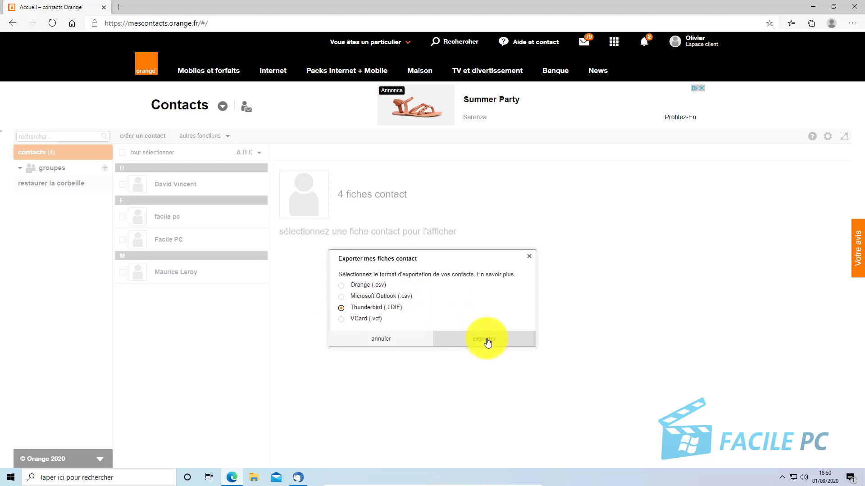
pyautogui.click(488, 341)
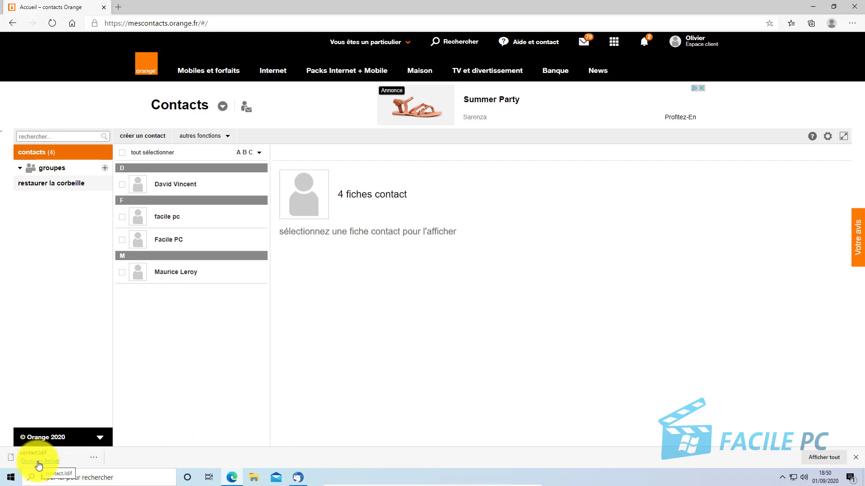
# Switch to Thunderbird and start an address book import with the text file type (LDIF, .tab, .csv, .txt)
pyautogui.click(299, 483)
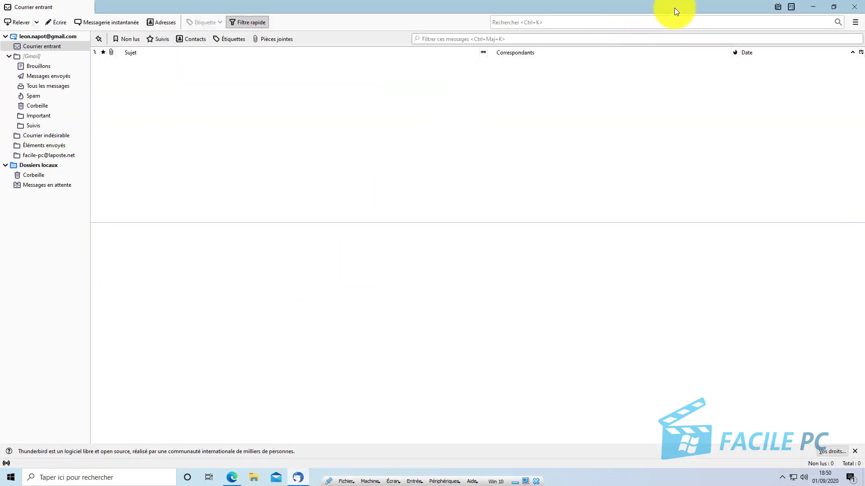
pyautogui.click(855, 22)
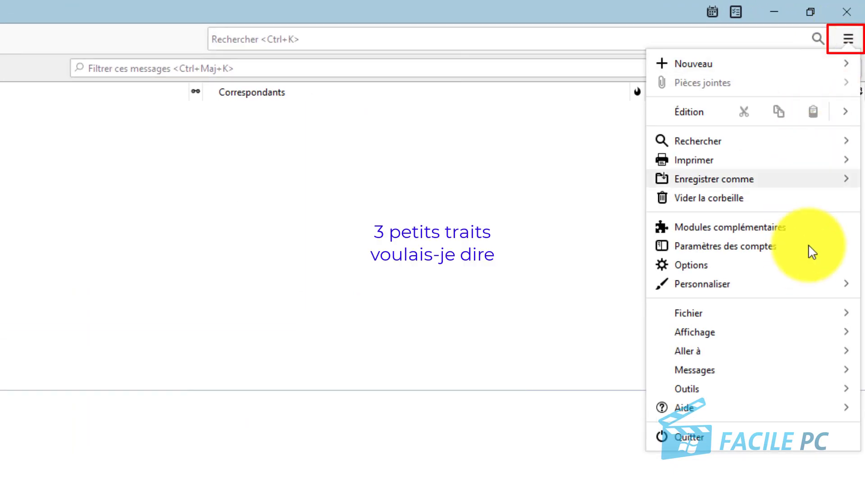
pyautogui.click(761, 390)
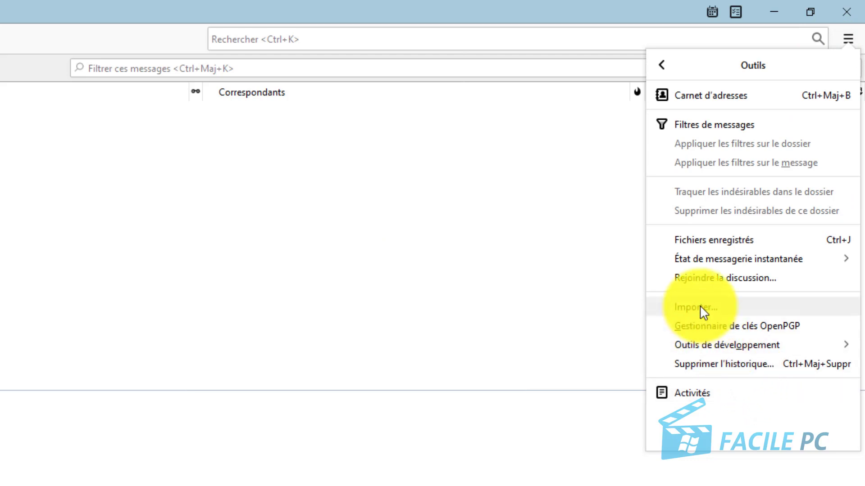
pyautogui.click(701, 308)
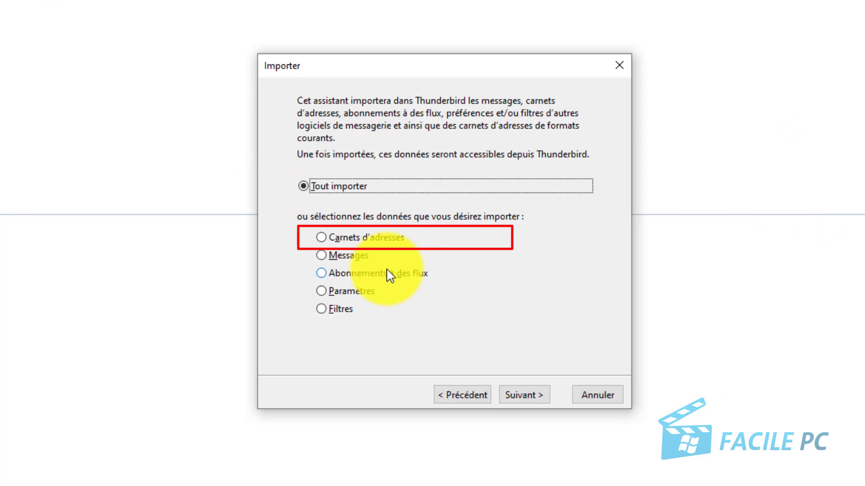
pyautogui.click(342, 238)
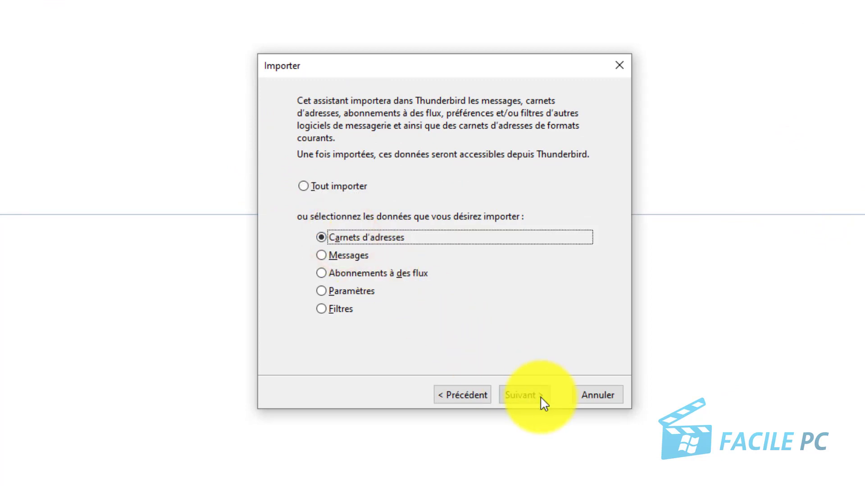
pyautogui.click(528, 397)
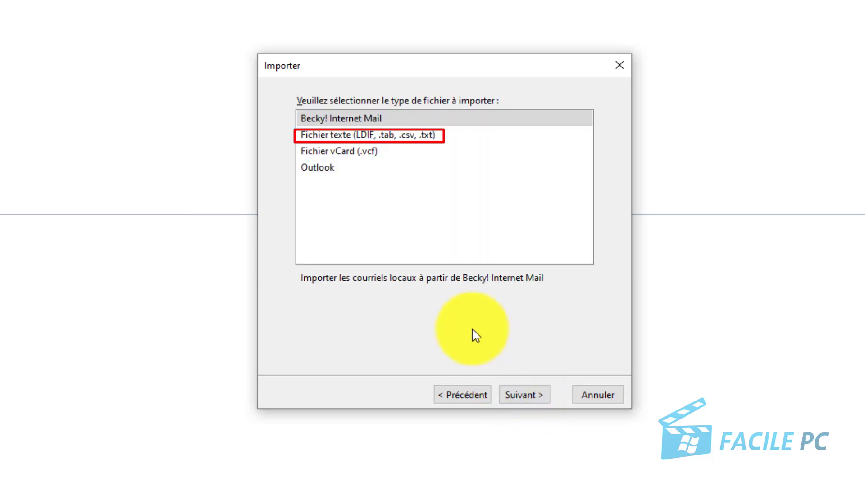
pyautogui.click(324, 135)
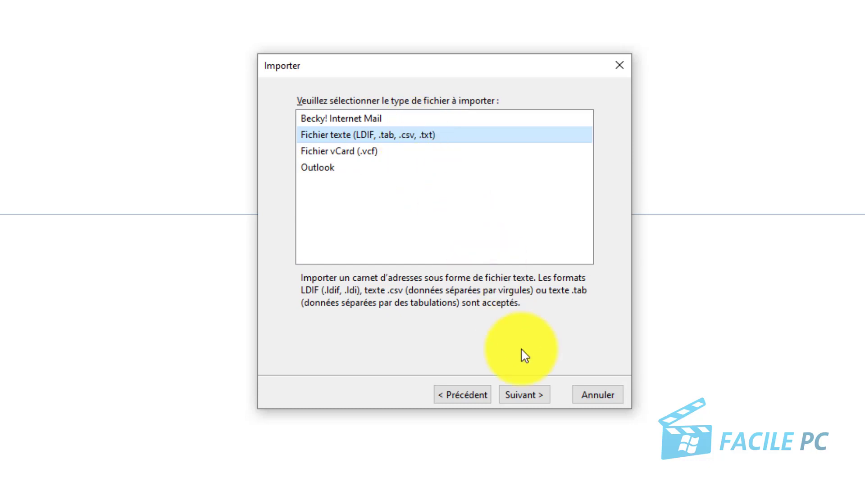
pyautogui.click(520, 396)
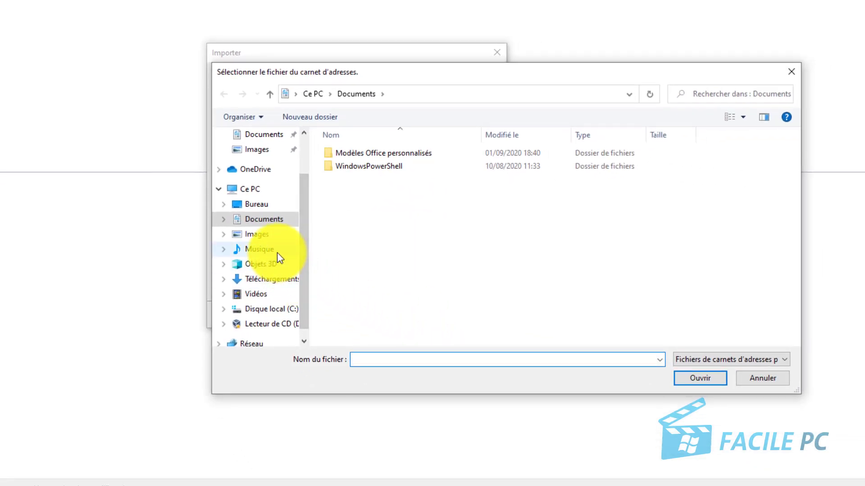
# Import contact.ldif from the Téléchargements folder and finish the import wizard
pyautogui.click(277, 280)
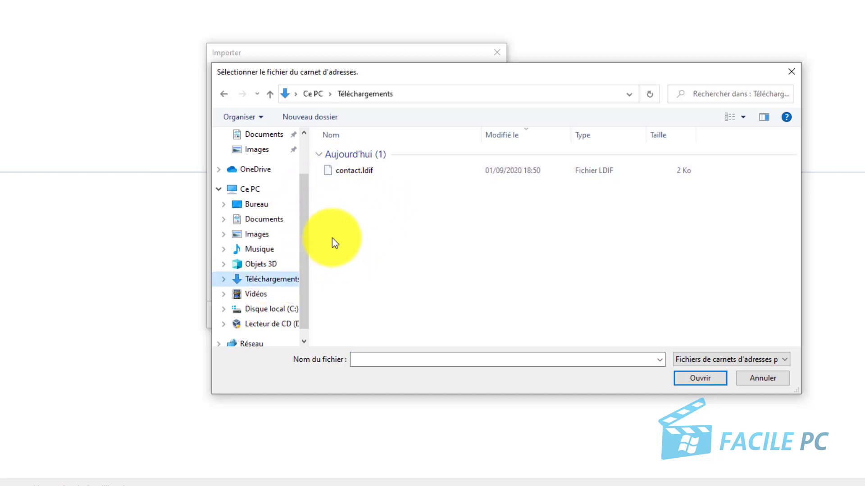
pyautogui.doubleClick(342, 173)
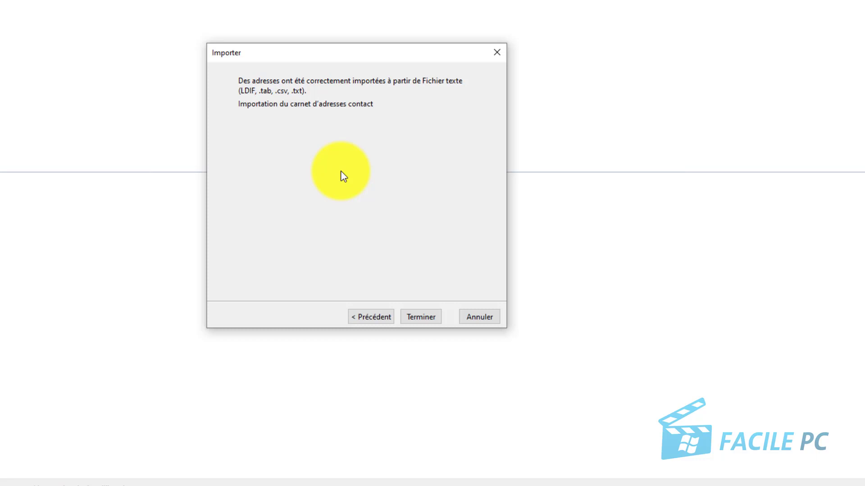
pyautogui.click(428, 318)
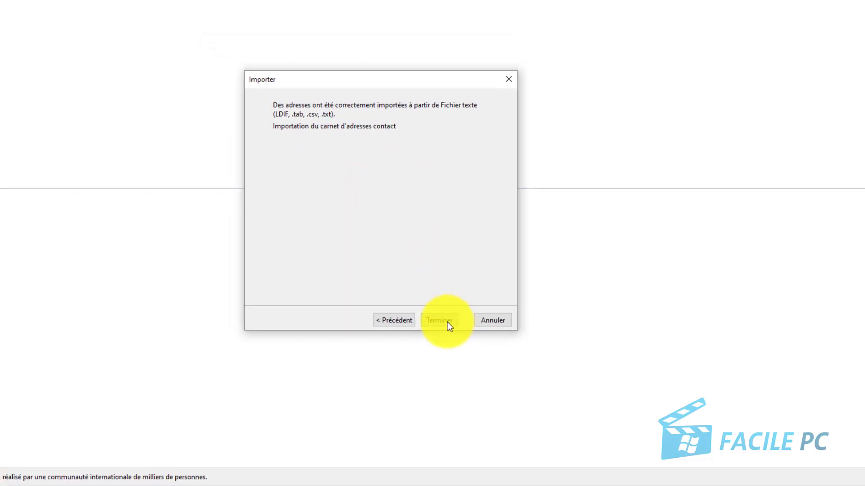
pyautogui.click(482, 329)
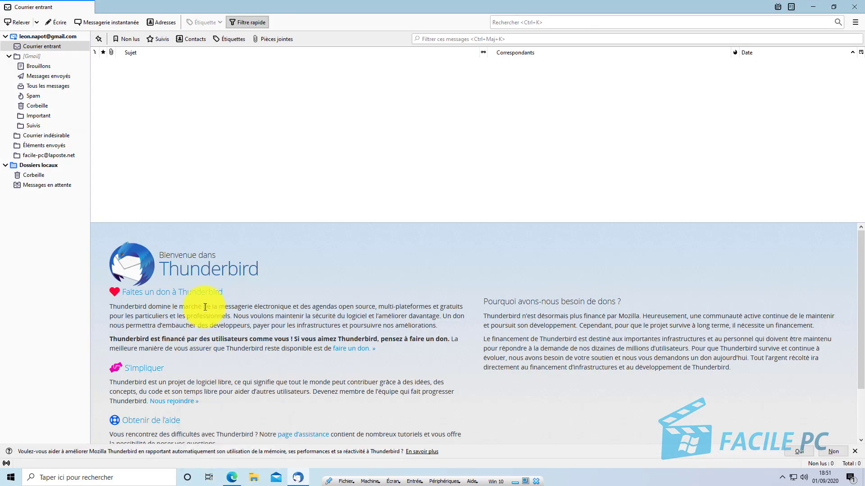
# Open Thunderbird's address book and check the imported contacts, selecting the first one in the list
pyautogui.click(856, 22)
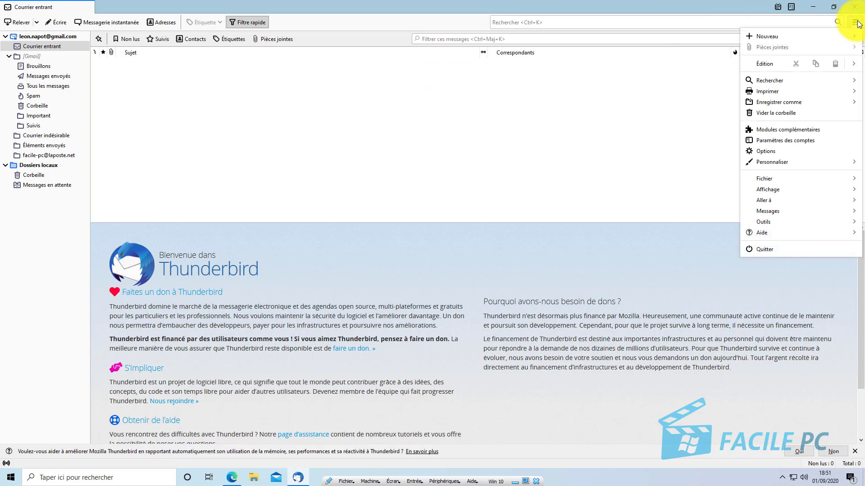
pyautogui.click(820, 223)
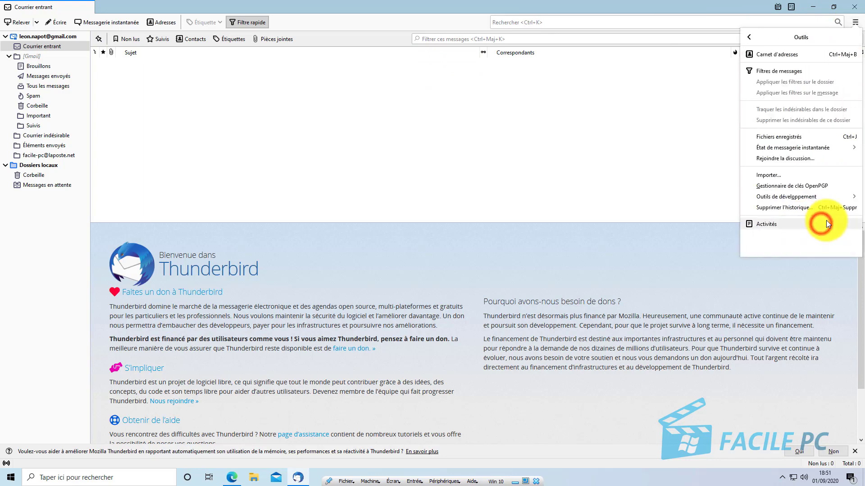
pyautogui.click(788, 54)
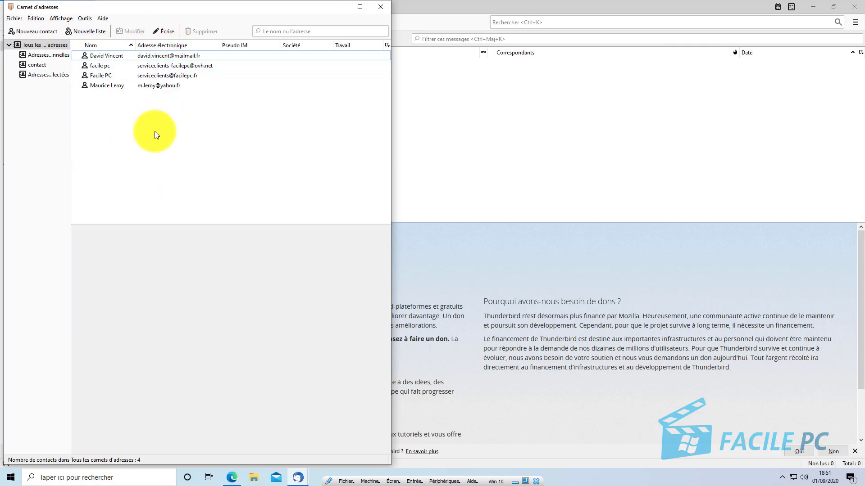
pyautogui.click(126, 55)
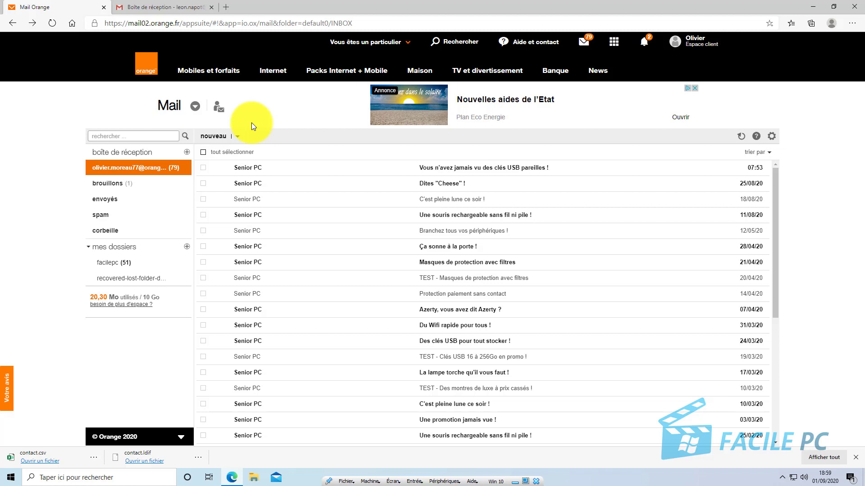
# Open Orange Contacts from the mailbox and export the contacts in Microsoft Outlook (.csv) format
pyautogui.click(195, 107)
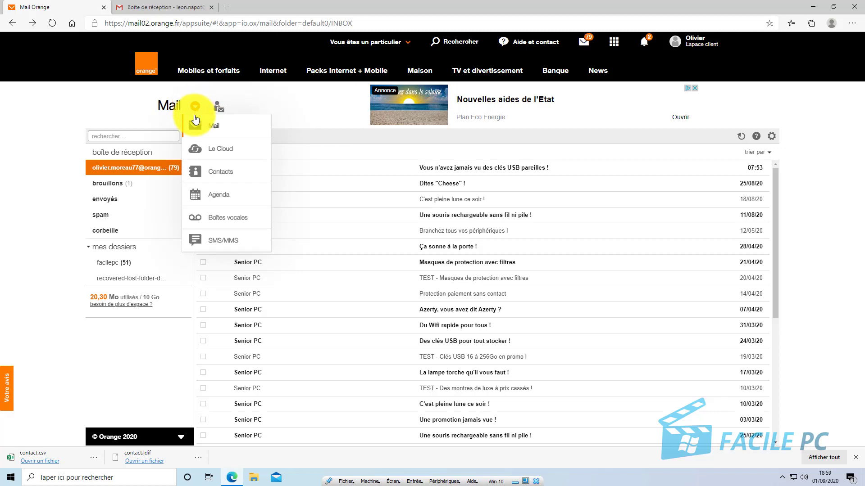
pyautogui.click(198, 172)
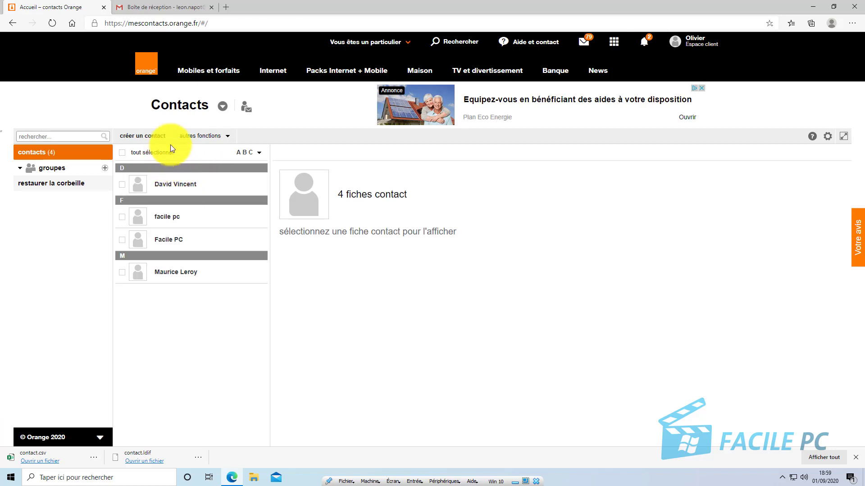
pyautogui.click(226, 141)
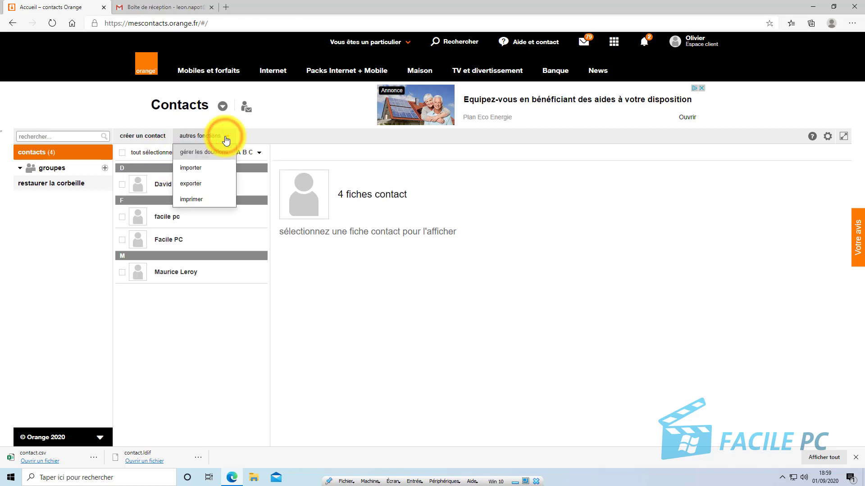
pyautogui.click(207, 185)
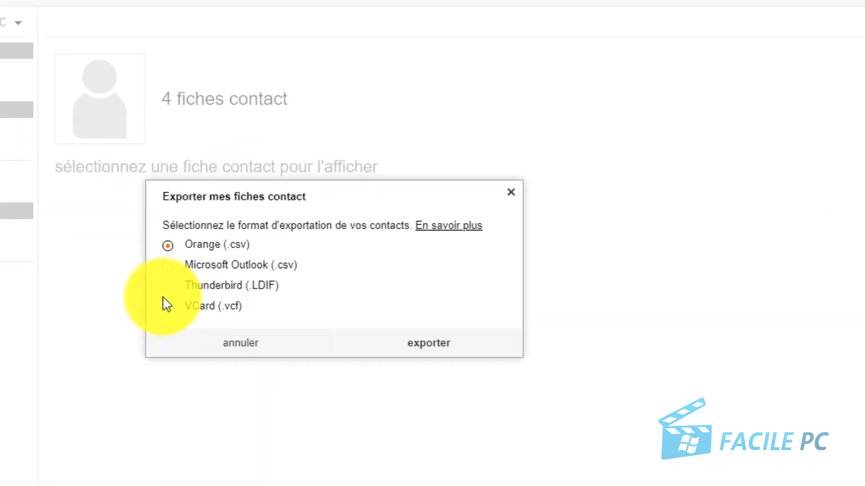
pyautogui.click(159, 265)
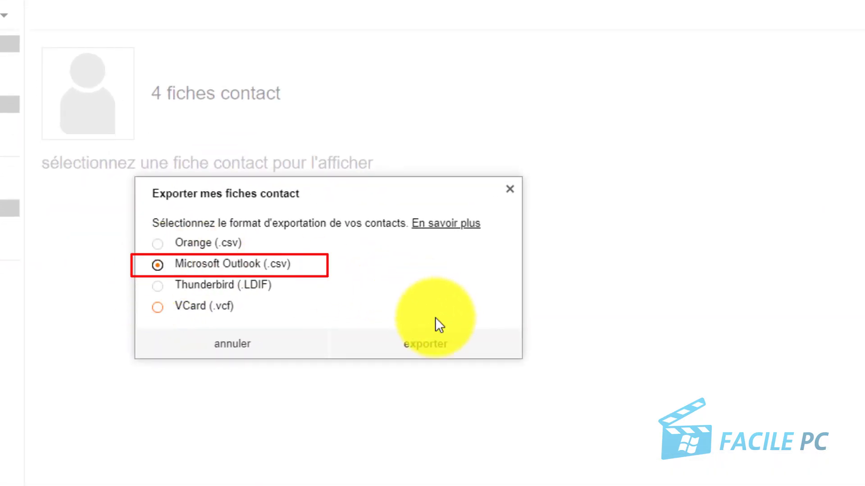
pyautogui.click(424, 345)
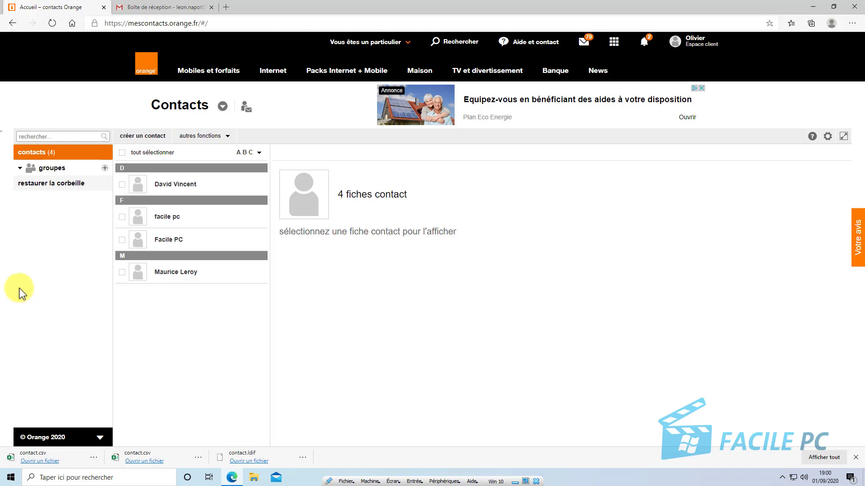
# Switch to the open Gmail inbox and go from there to Google Contacts
pyautogui.click(148, 8)
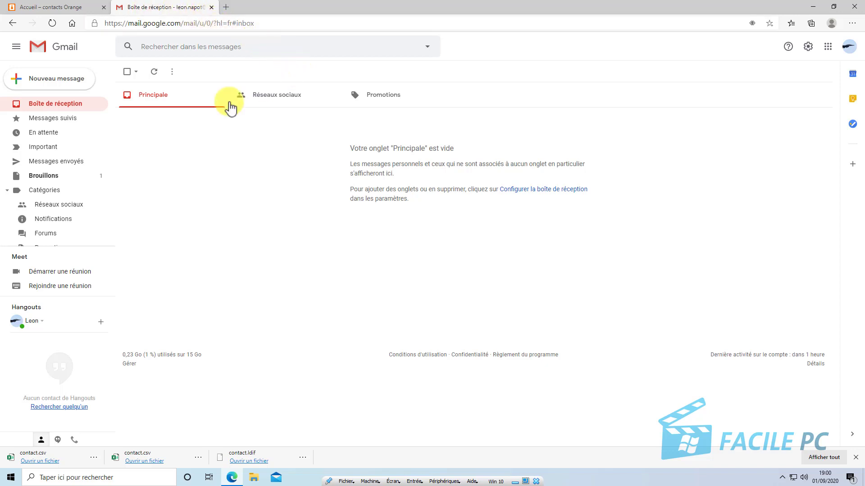
pyautogui.click(828, 51)
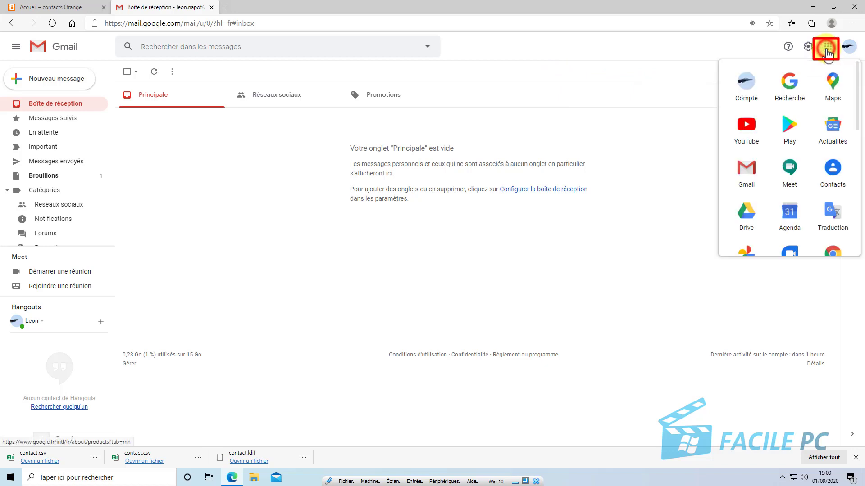
pyautogui.click(834, 172)
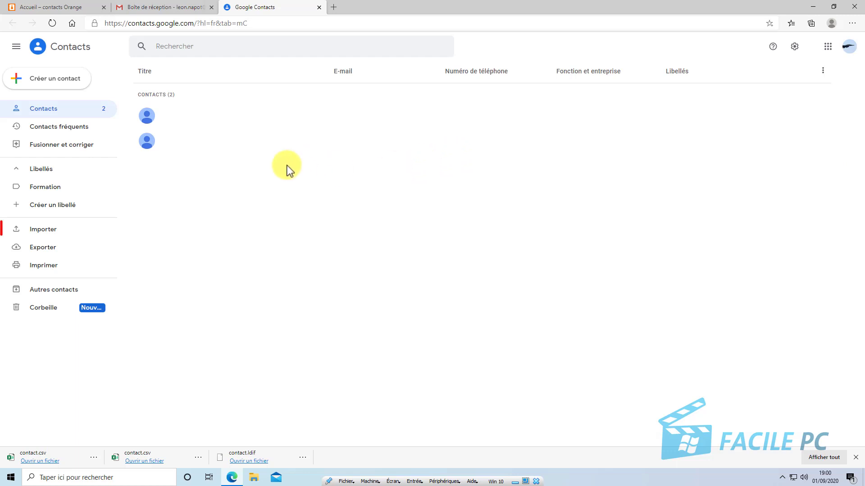
# Import contact.csv from the Téléchargements folder into Google Contacts
pyautogui.click(53, 231)
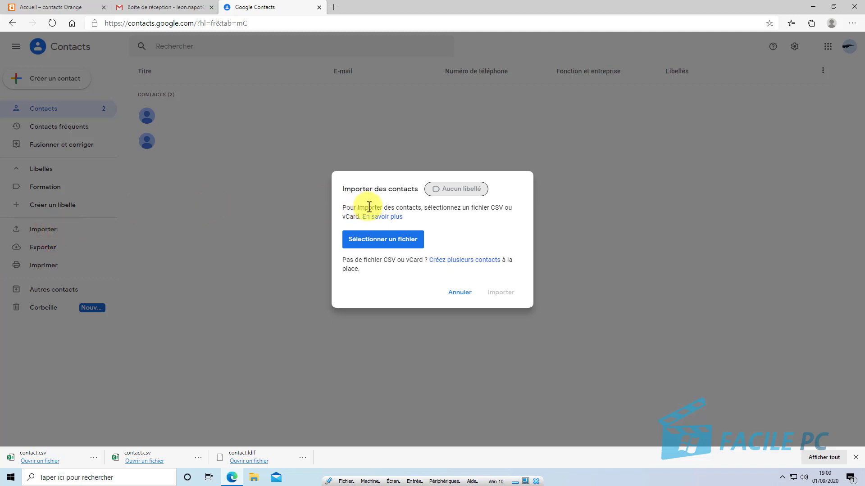
pyautogui.click(379, 239)
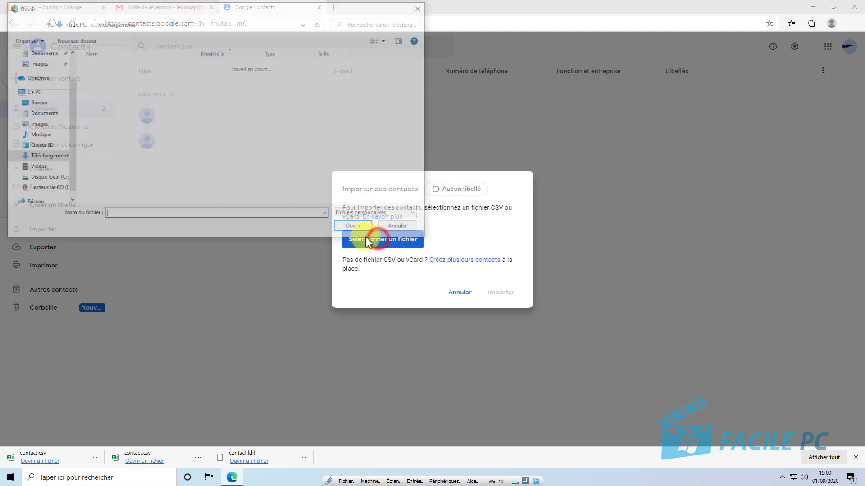
pyautogui.doubleClick(97, 79)
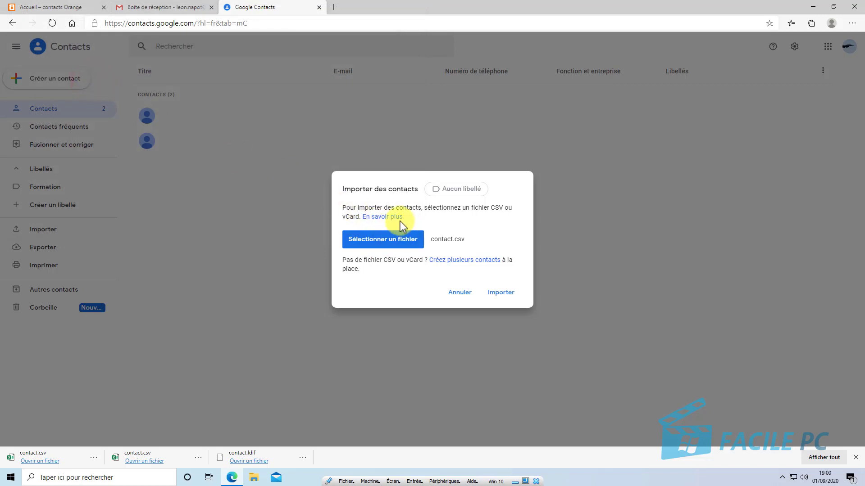
pyautogui.click(502, 293)
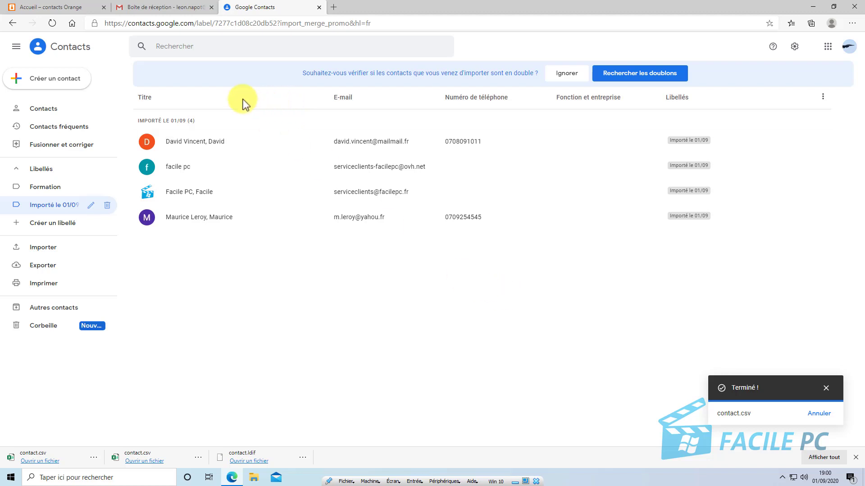
# Close Google Contacts and open the existing draft message without a subject in Gmail's Brouillons folder
pyautogui.click(319, 8)
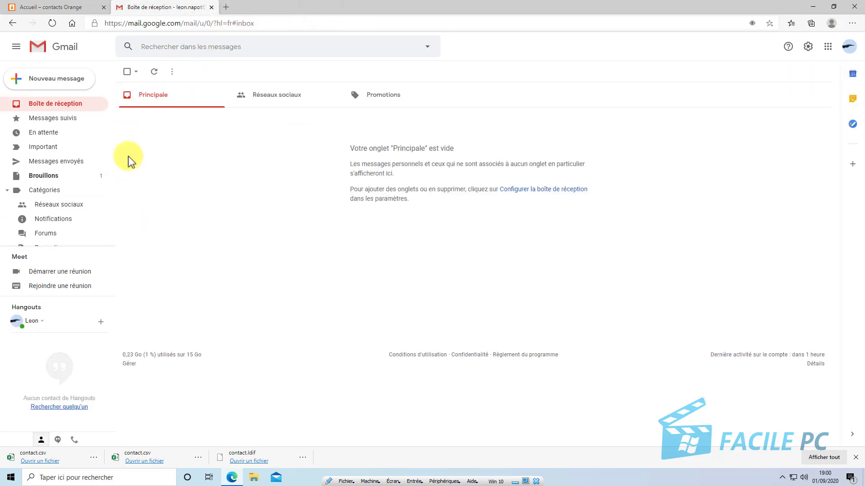
pyautogui.click(73, 177)
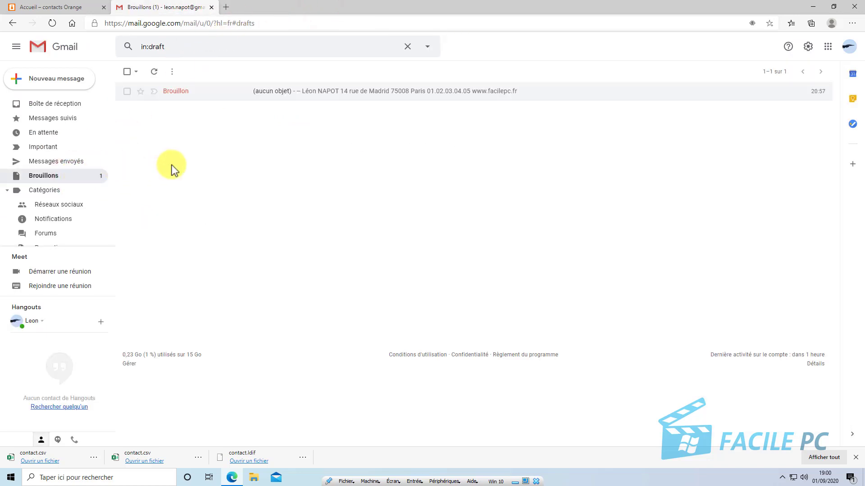
pyautogui.click(203, 92)
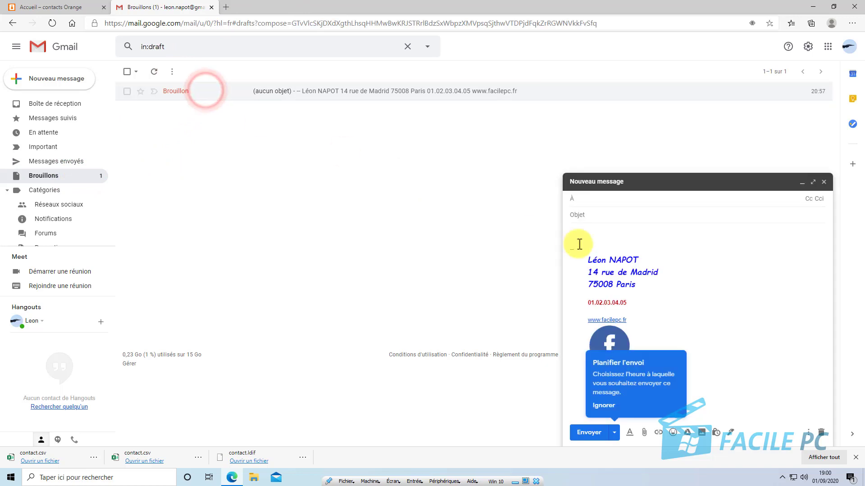
# Insert the first contact in the Mes contacts list as the recipient of the draft message
pyautogui.click(575, 200)
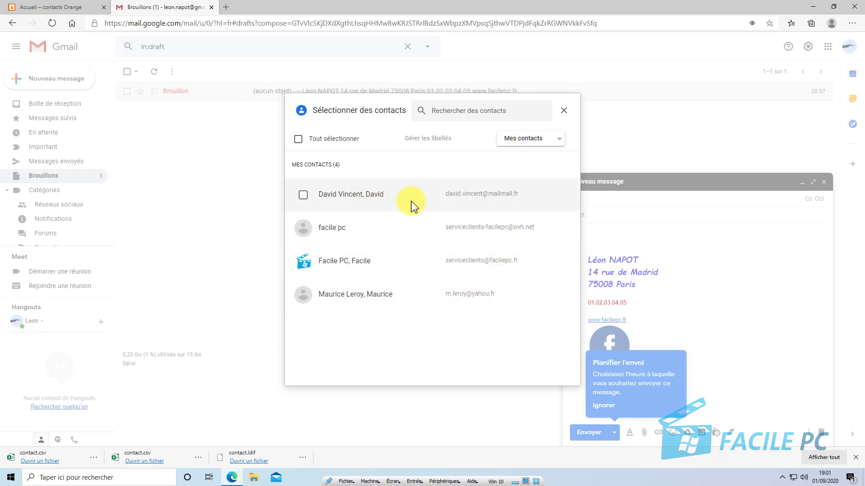
pyautogui.click(360, 195)
pyautogui.click(361, 195)
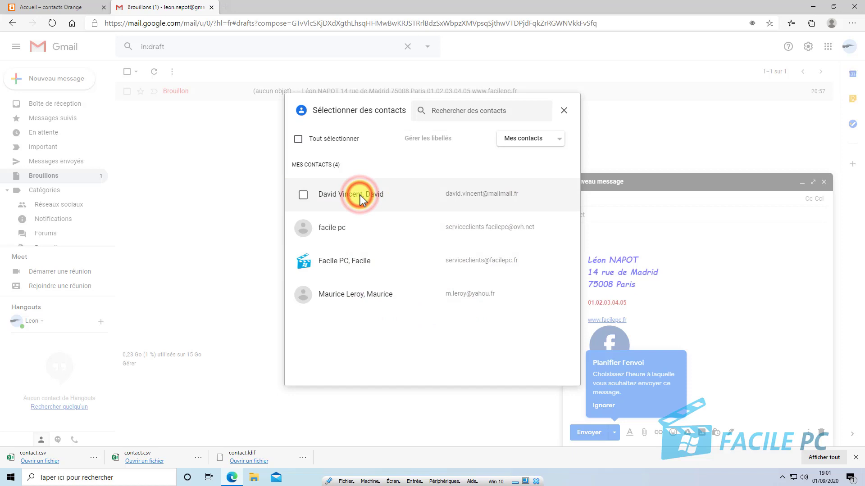
pyautogui.click(303, 195)
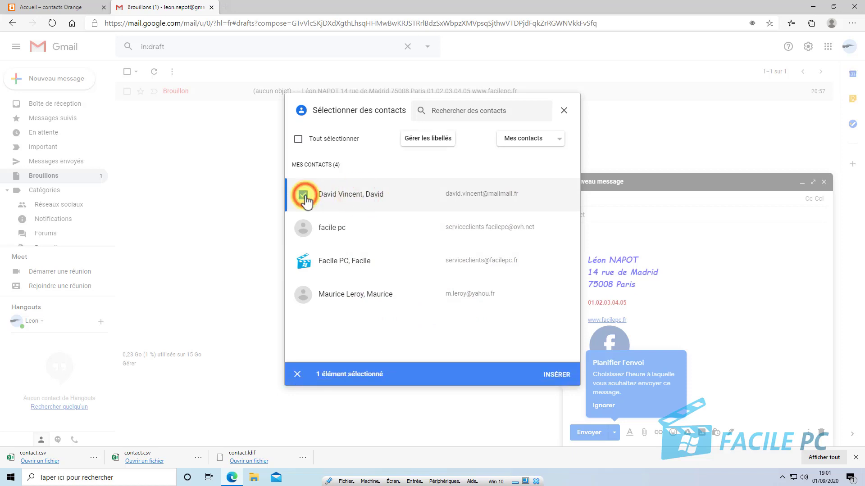
pyautogui.click(558, 375)
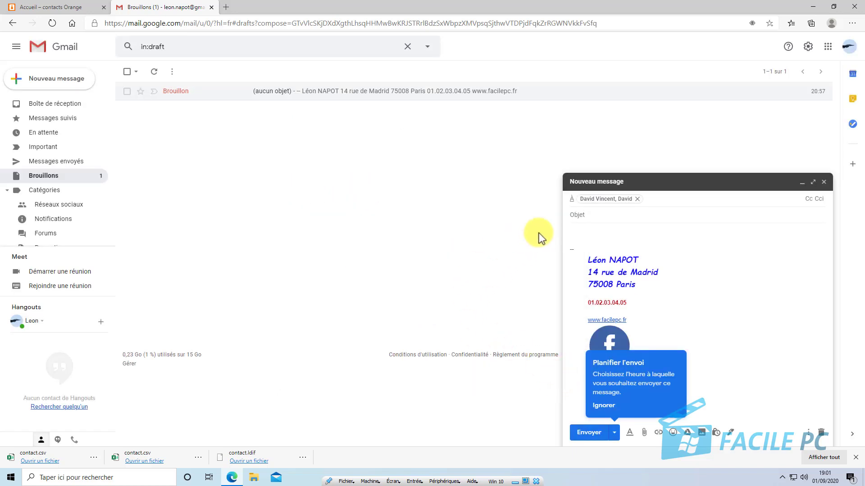